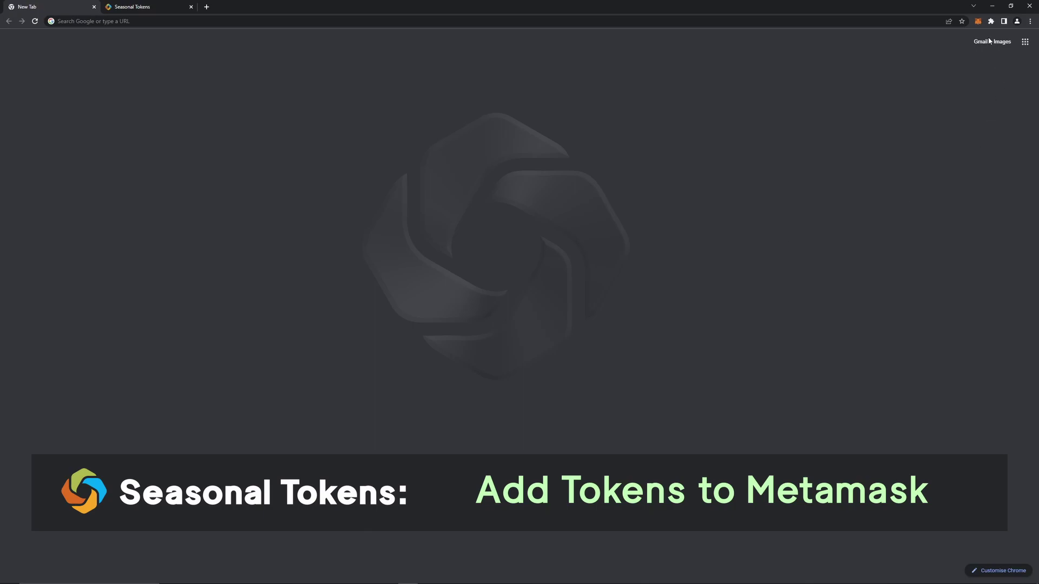
On the seasonaltokens.org page, add the Spring token to MetaMask and approve its import
left_click(978, 21)
left_click(135, 6)
scroll(154, 269, "down", 6)
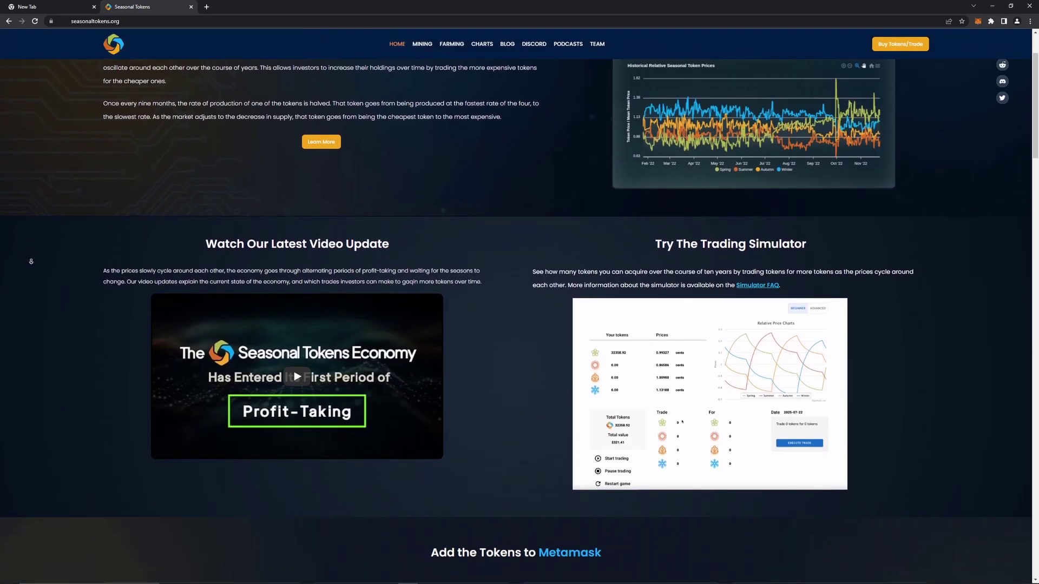
scroll(154, 270, "down", 1)
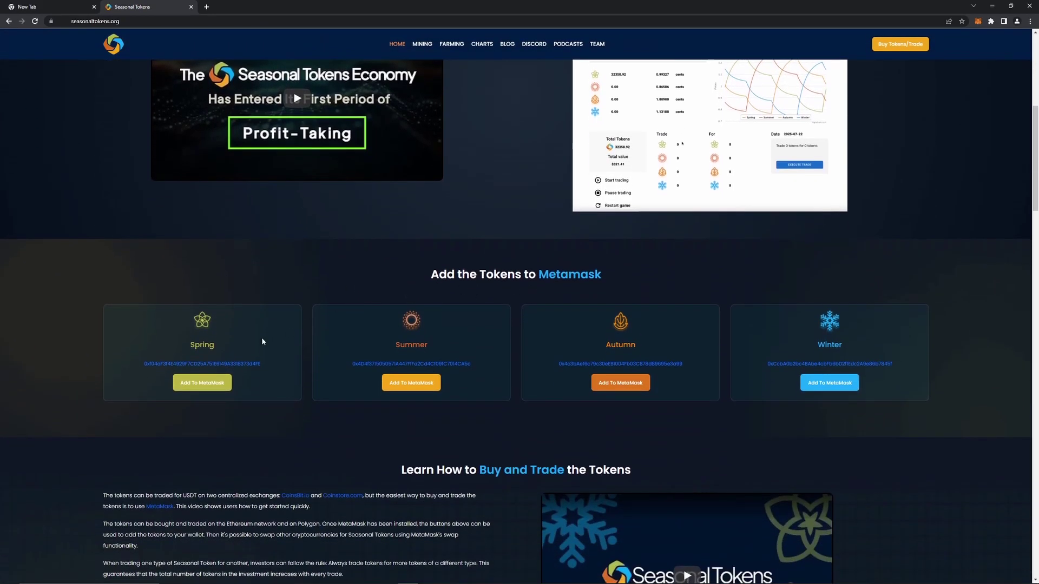
left_click(202, 383)
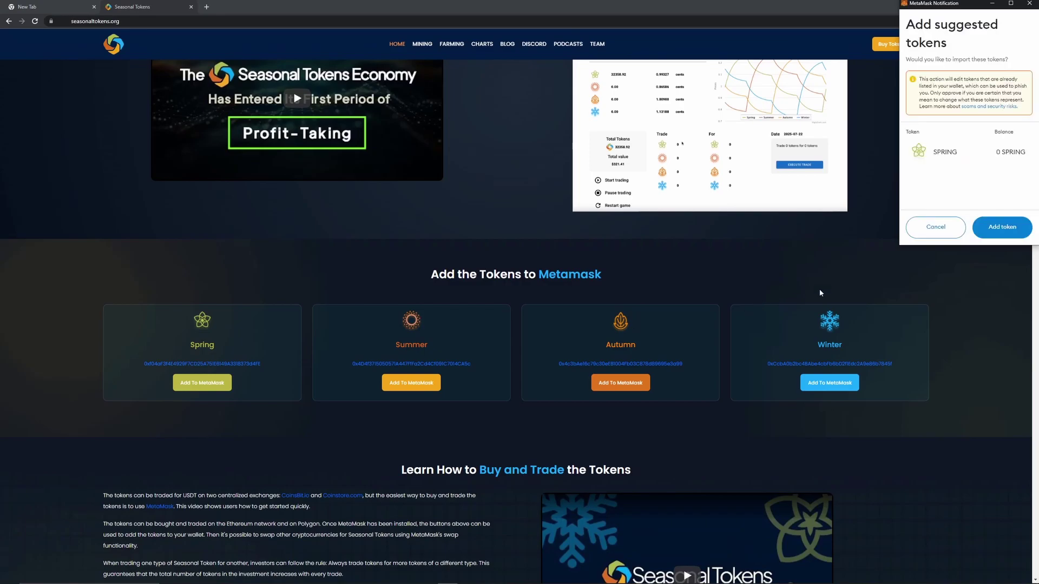
left_click(1001, 227)
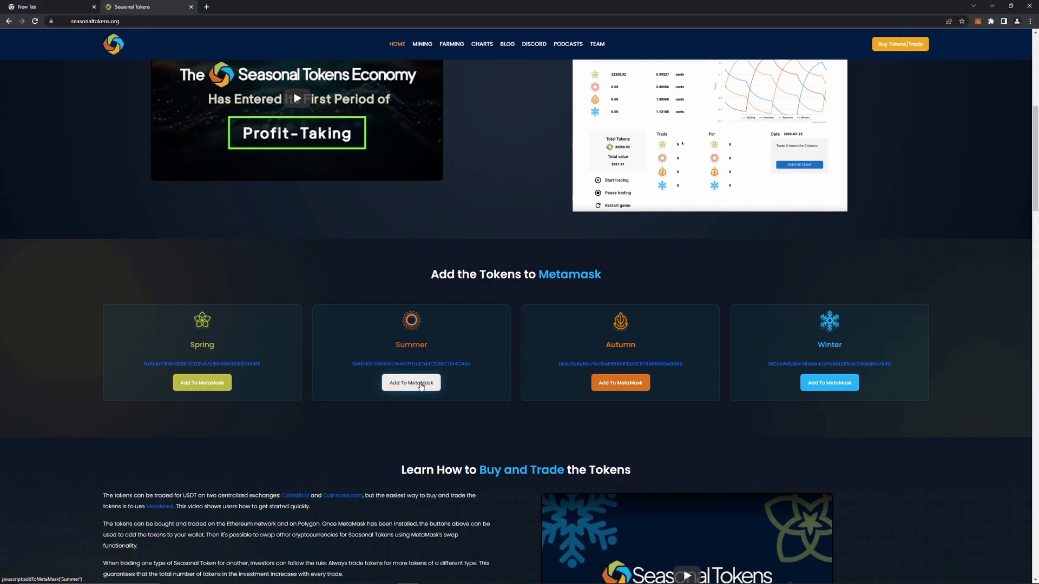
Add the Summer, Autumn and Winter tokens to MetaMask, approving the import of each one
left_click(421, 384)
left_click(1001, 289)
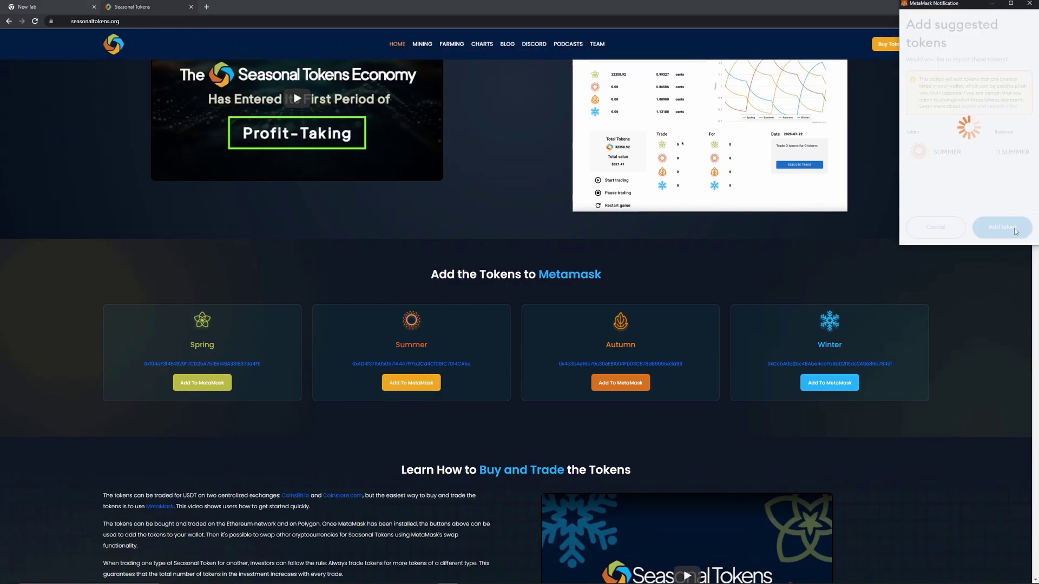
left_click(641, 381)
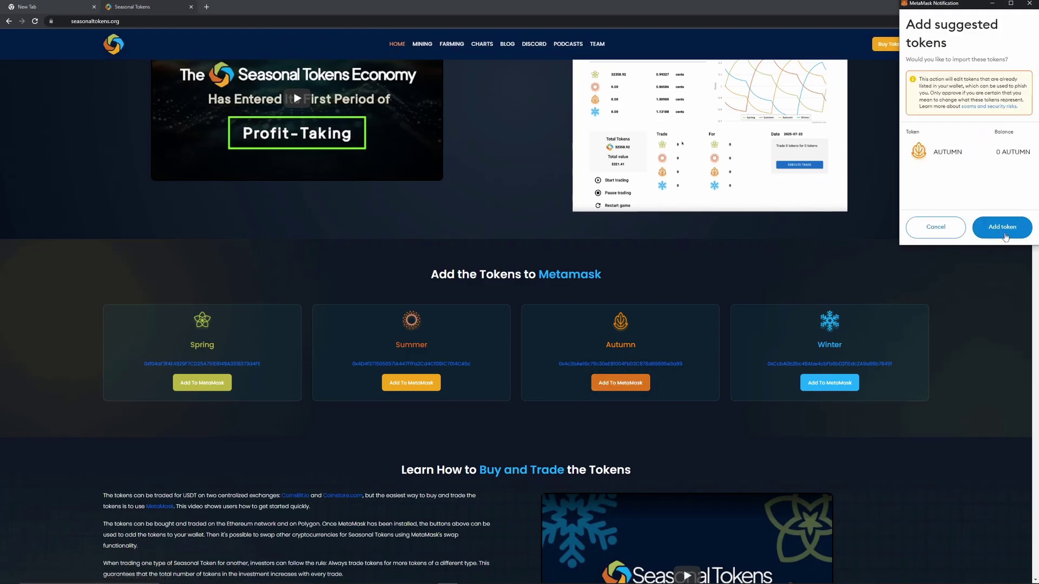
left_click(999, 225)
left_click(829, 382)
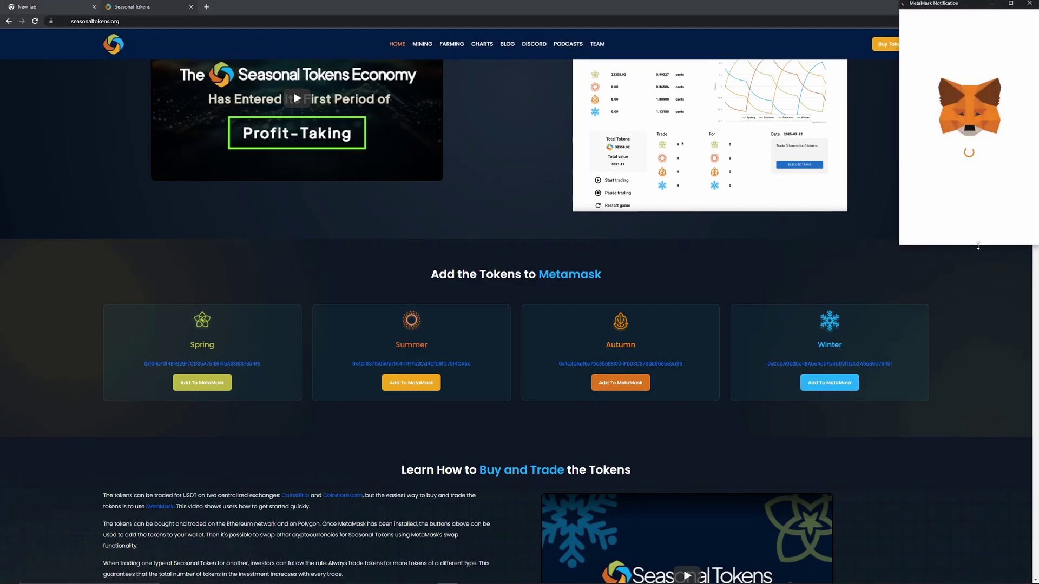
left_click(1002, 236)
Open the MetaMask wallet and check its asset list for the imported seasonal tokens
scroll(866, 363, "up", 7)
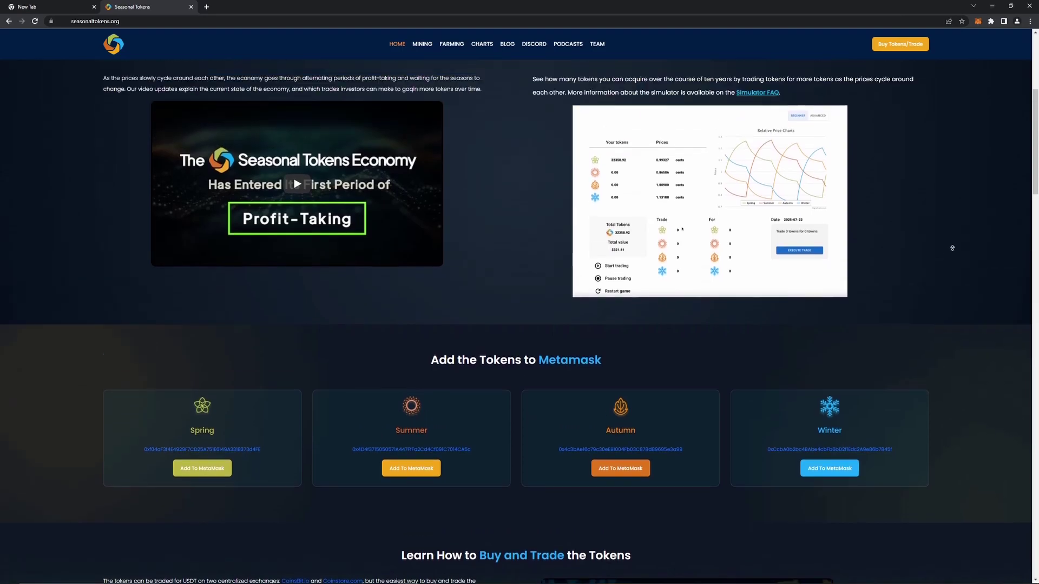
left_click(979, 22)
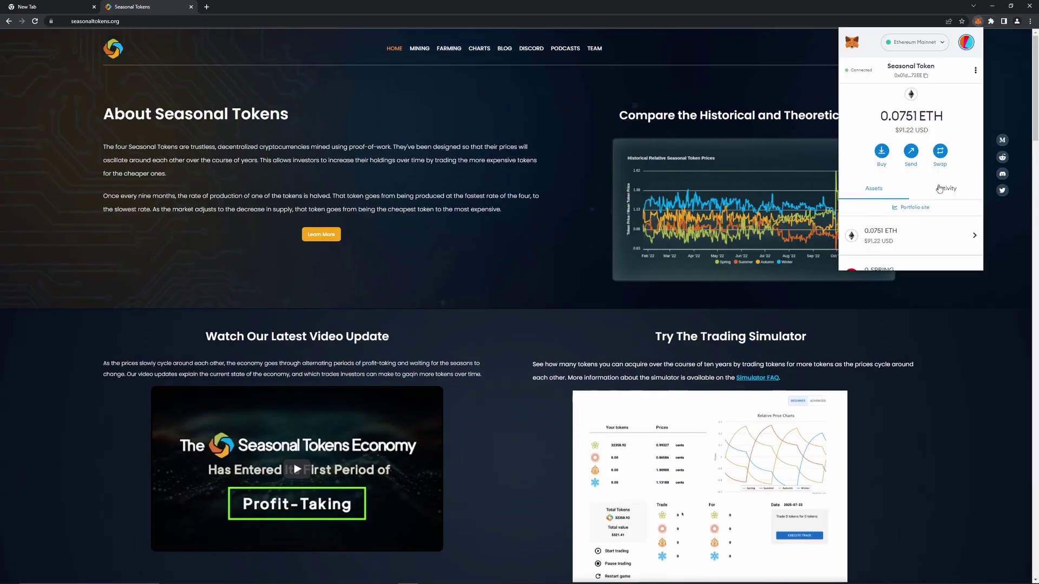
scroll(931, 195, "down", 3)
scroll(918, 208, "up", 2)
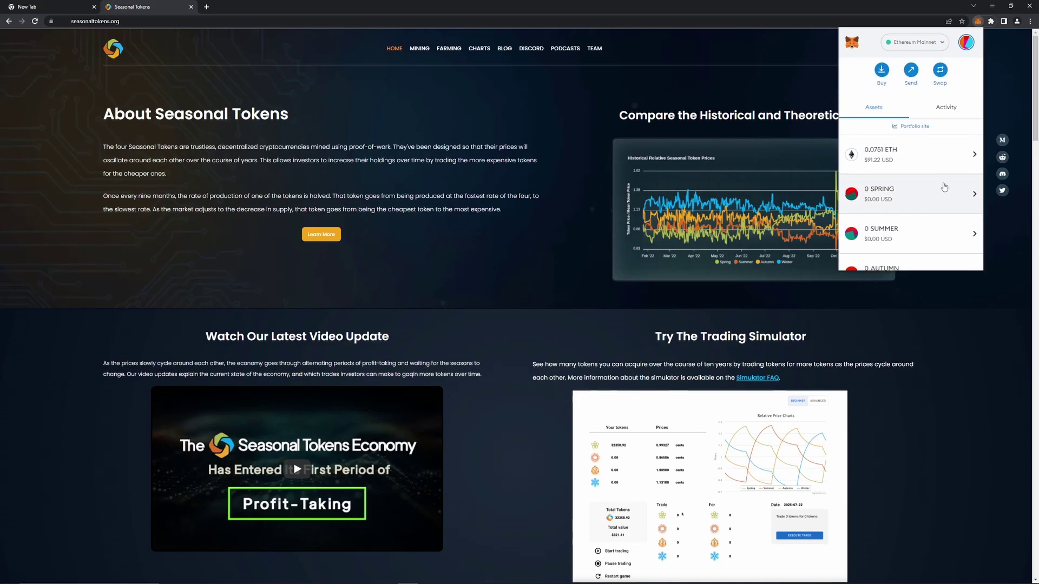
scroll(944, 187, "up", 2)
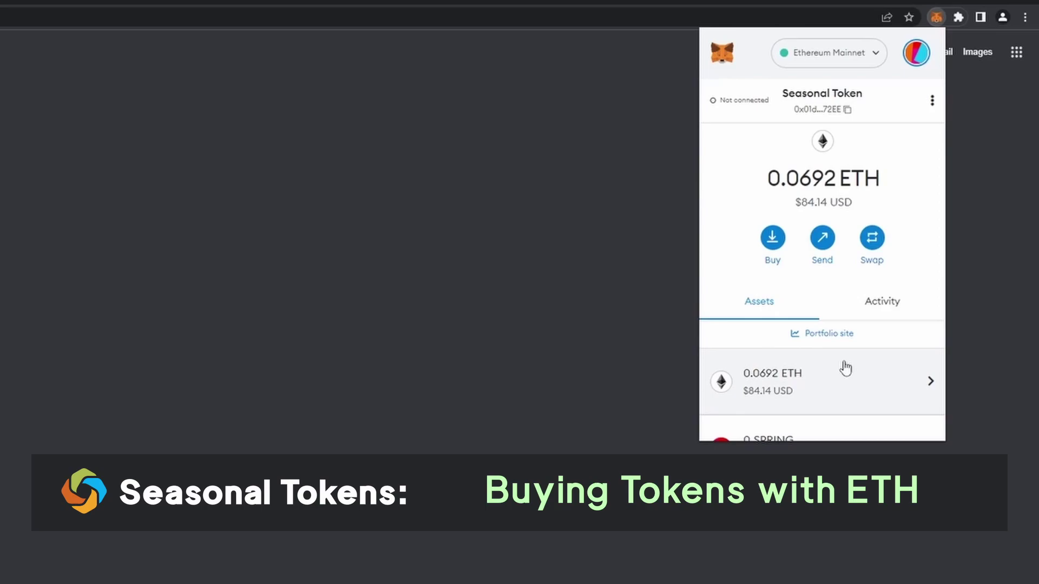
Set up a swap of 0.04 ETH to the SPRING token and accept the token verification notice
left_click(874, 239)
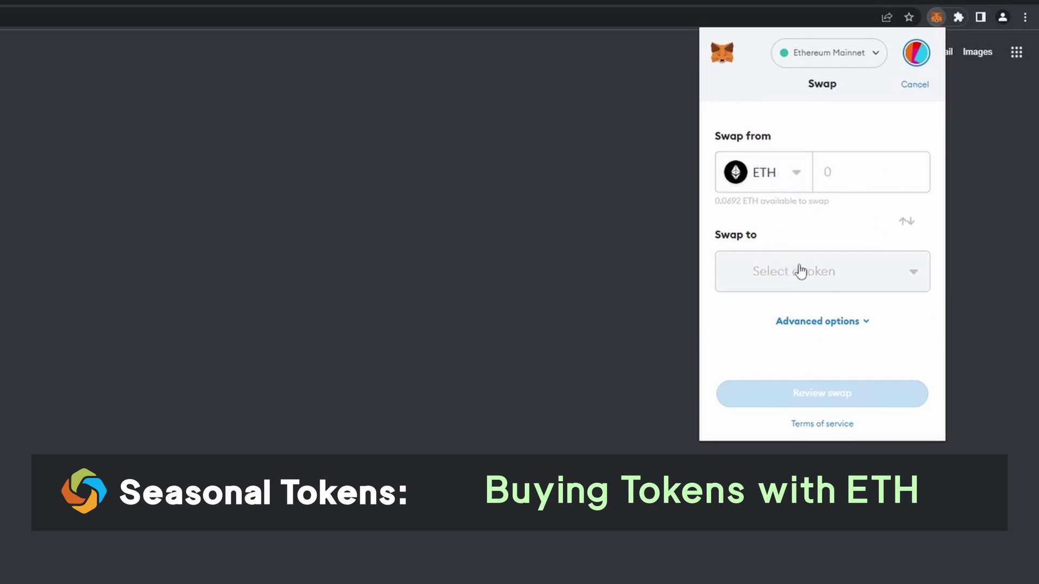
type("0.04")
left_click(815, 276)
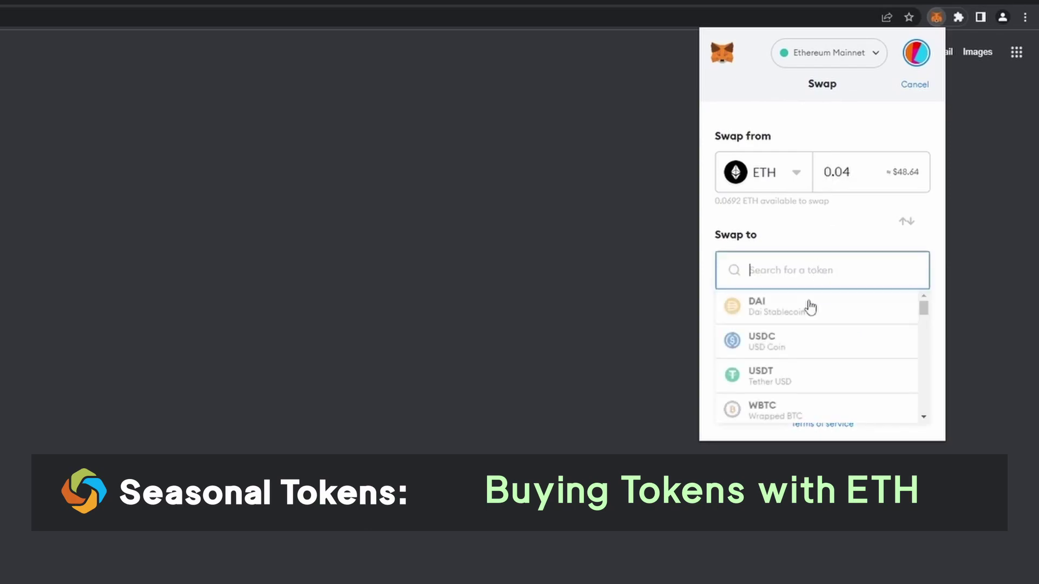
type("spr")
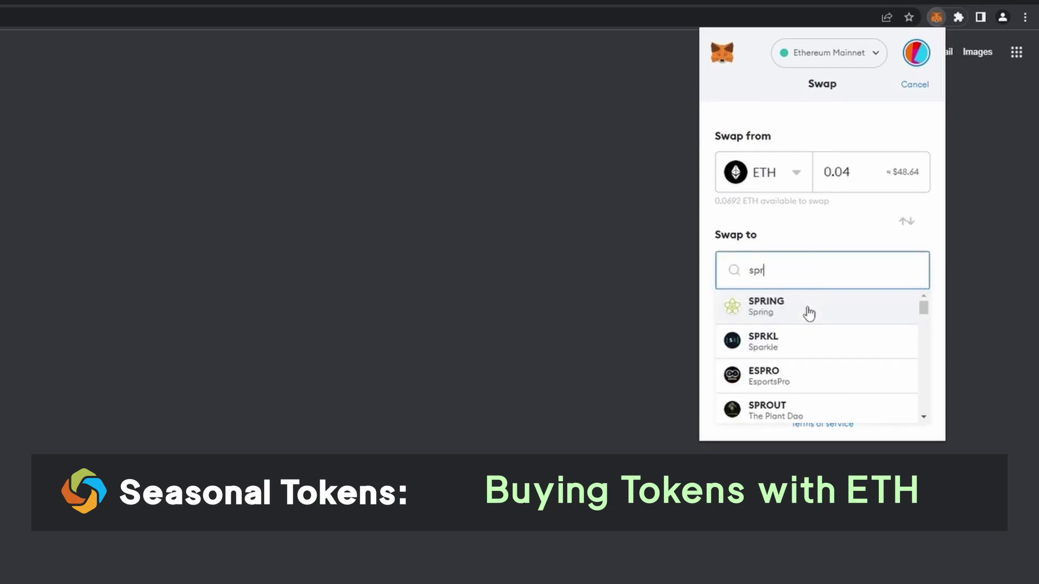
left_click(806, 308)
left_click(890, 328)
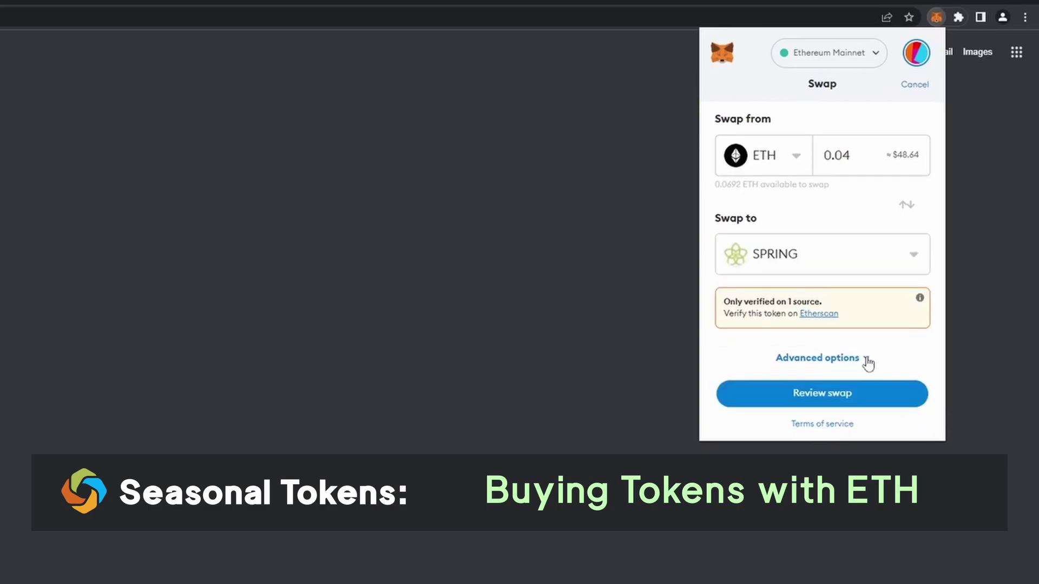
Show the advanced swap options and request quotes for the ETH to SPRING swap
left_click(863, 363)
scroll(861, 361, "down", 1)
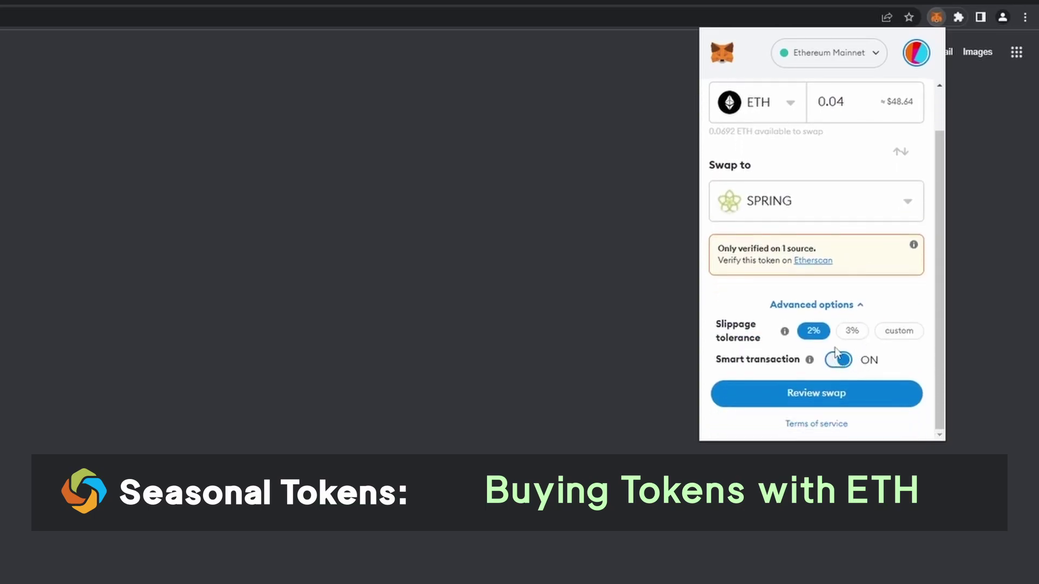
left_click(832, 394)
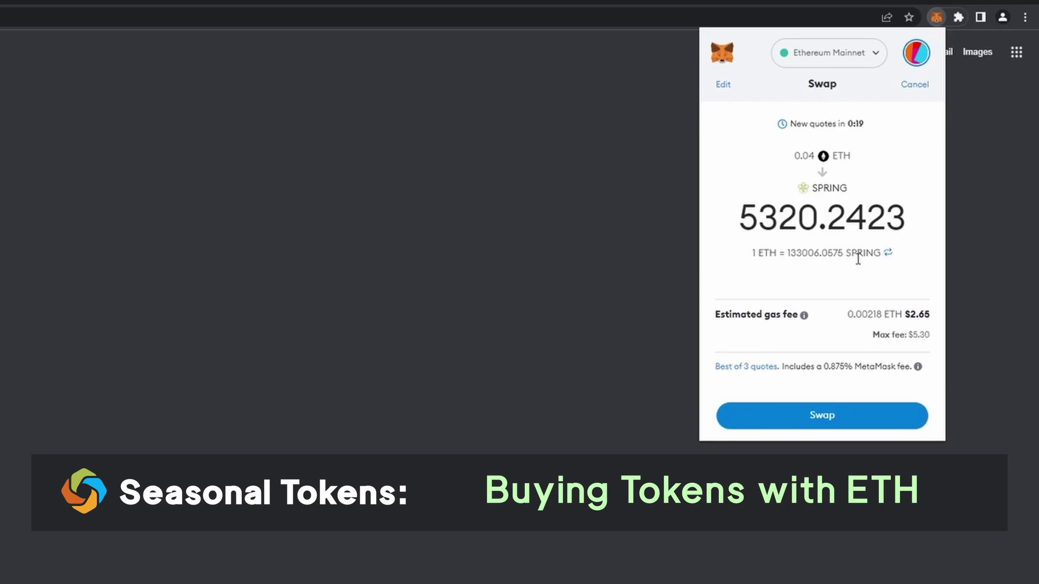
Check the quote's maximum gas fee and submit the ETH to SPRING swap
left_click_drag(871, 336, 934, 335)
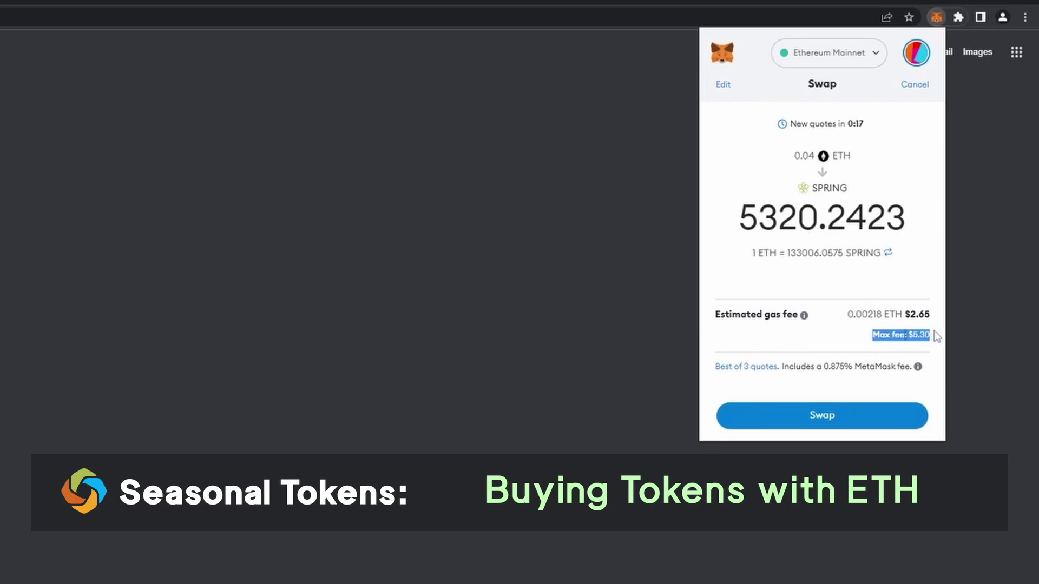
left_click(842, 343)
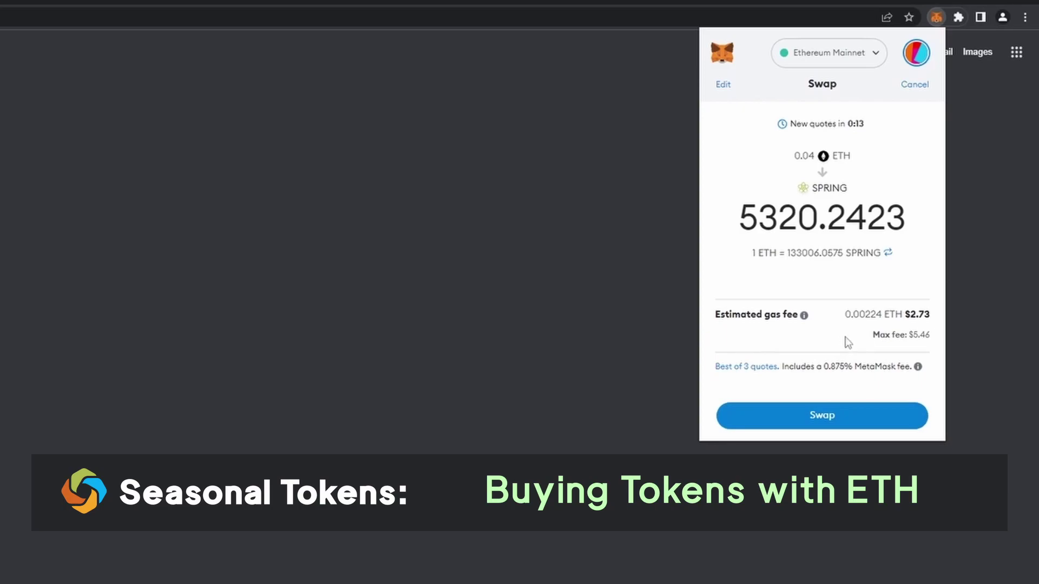
left_click(857, 415)
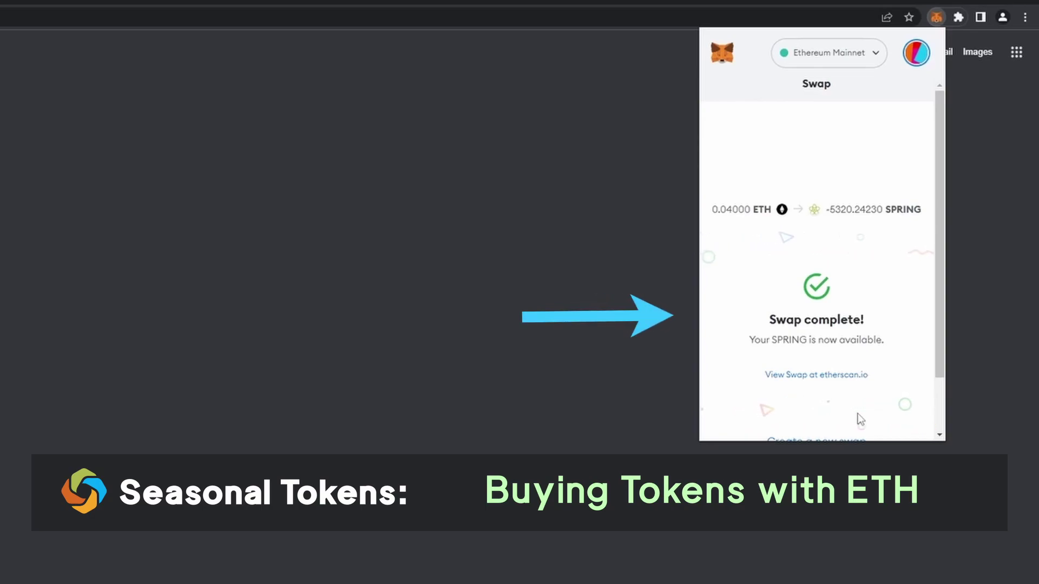
Close the completed swap and check the SPRING balance in the wallet's asset list
scroll(838, 390, "down", 2)
left_click(849, 422)
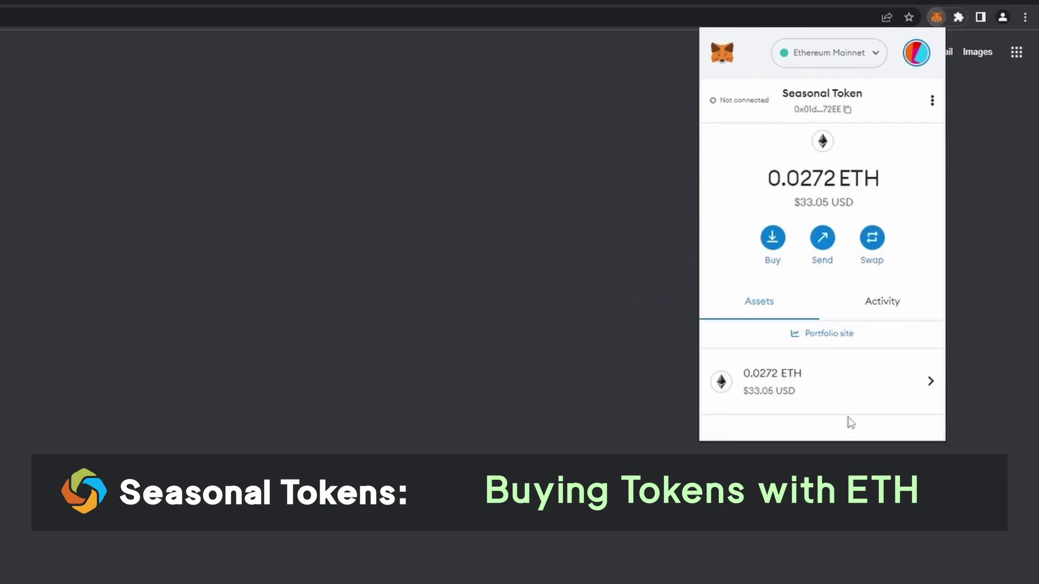
scroll(846, 405, "down", 4)
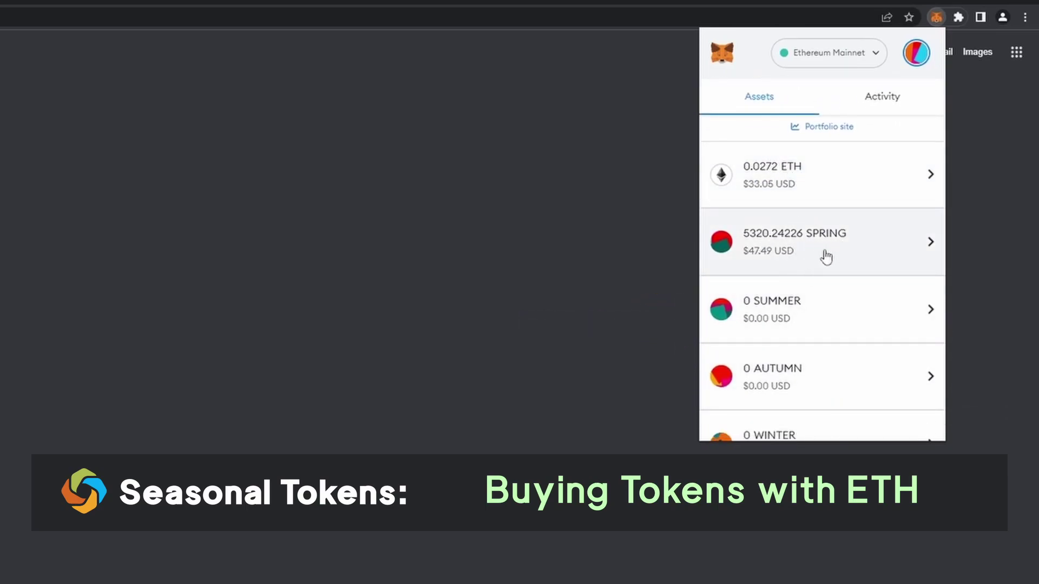
scroll(826, 256, "up", 3)
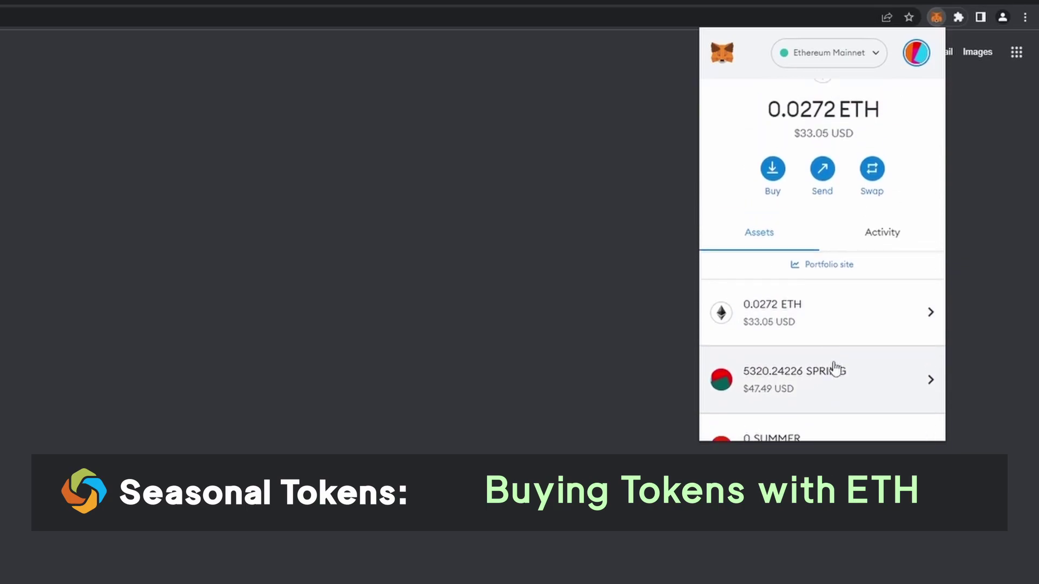
scroll(836, 367, "down", 1)
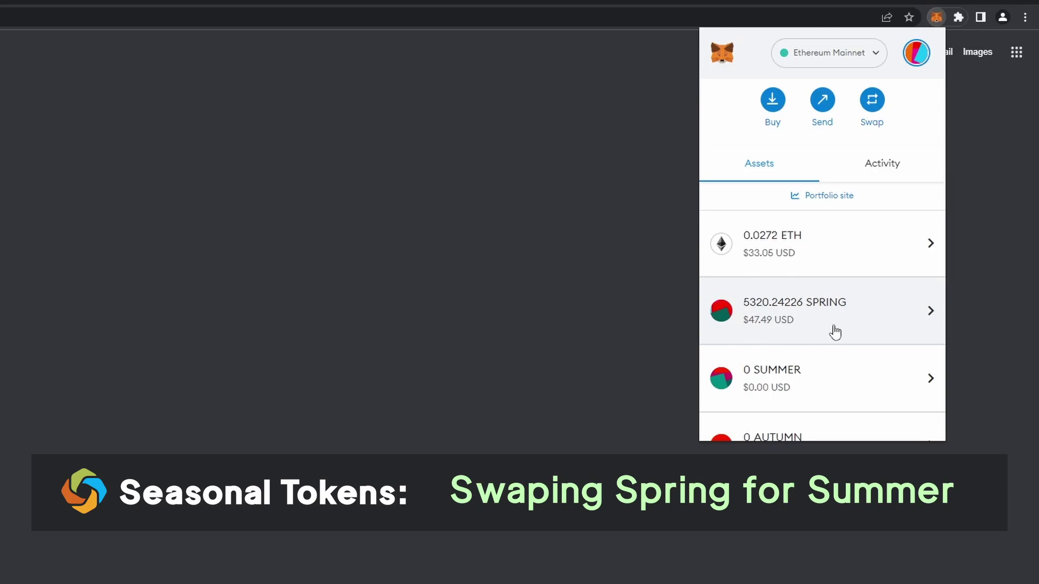
From the SPRING asset, set up a swap of 2000 SPRING to SUMMER and accept the token verification notice
left_click(835, 331)
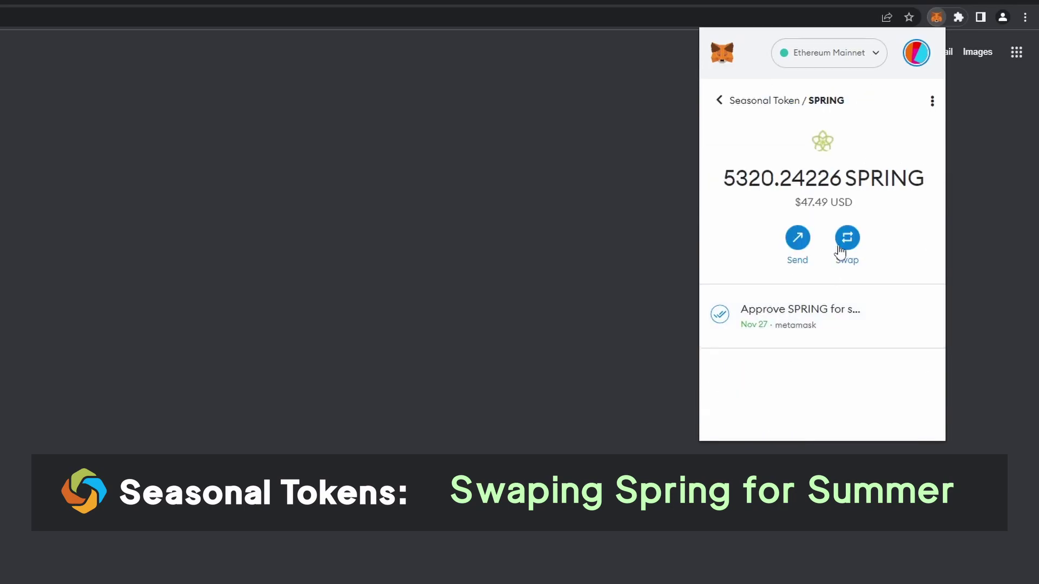
triple_click(734, 183)
left_click(847, 238)
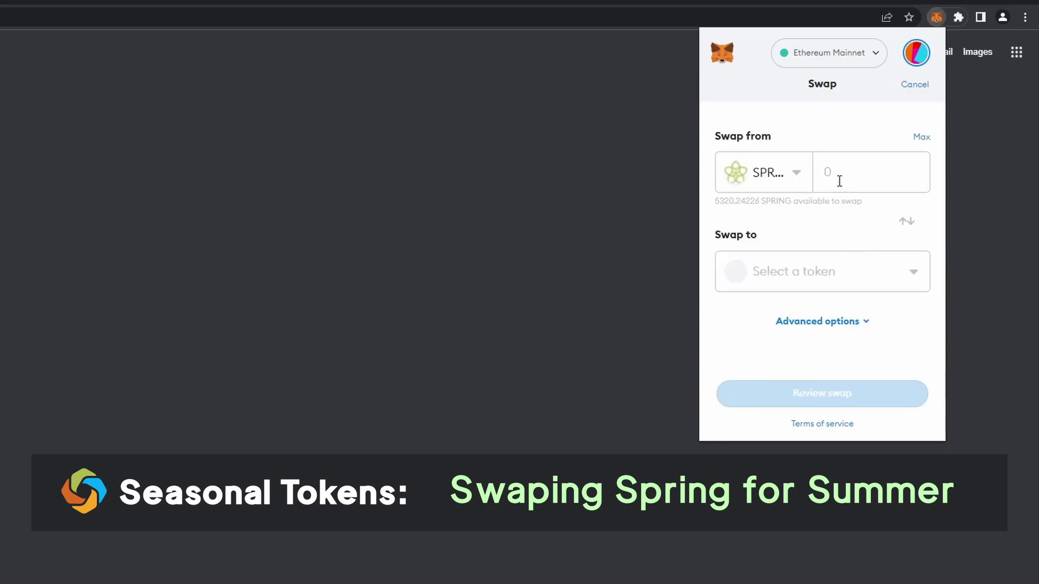
left_click(834, 272)
type("summ")
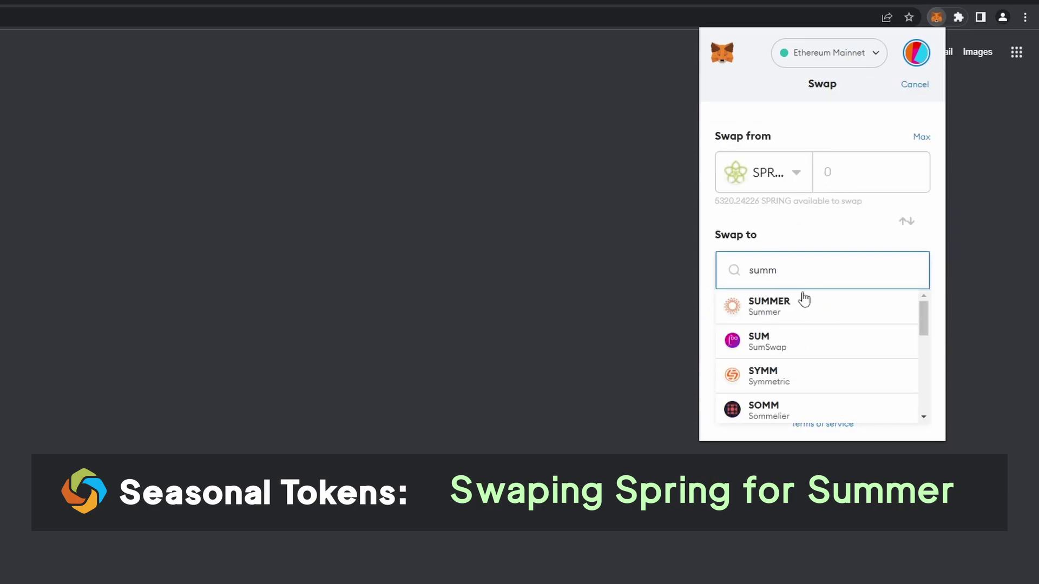
left_click(804, 301)
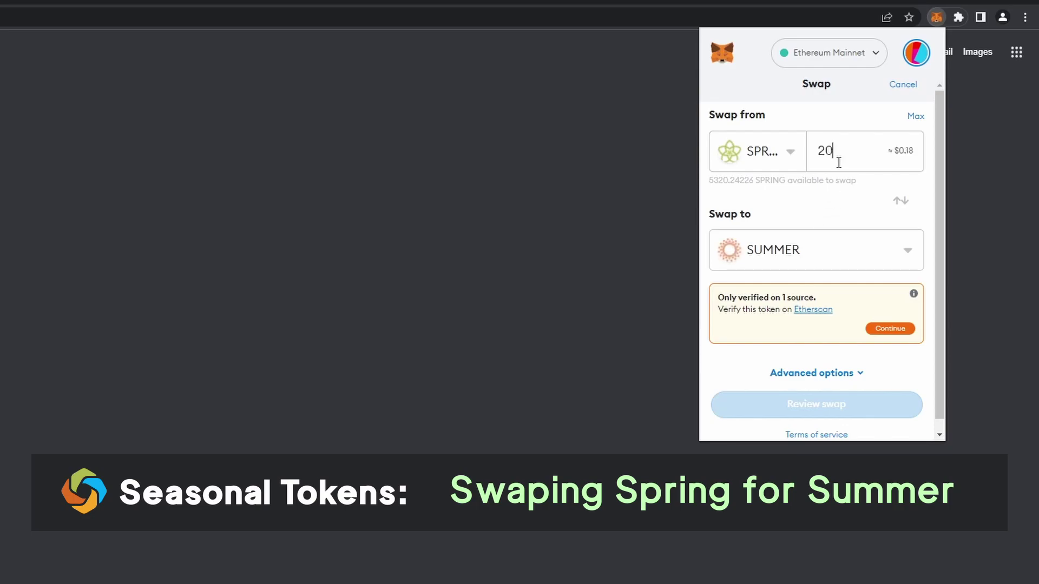
left_click(885, 329)
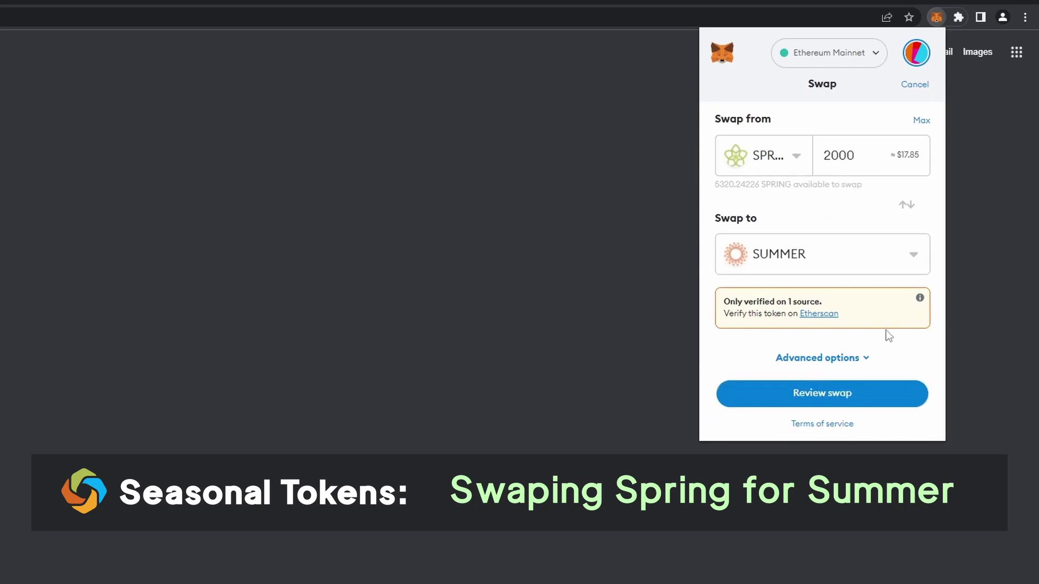
Show the advanced options of the SPRING to SUMMER swap, then get its quote and submit the swap
left_click(860, 359)
scroll(836, 384, "down", 1)
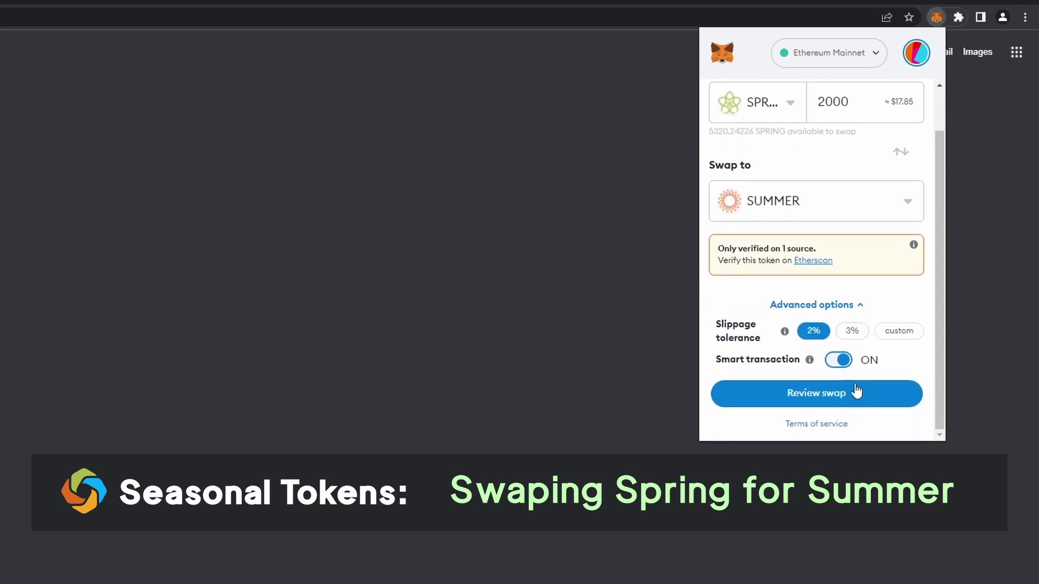
left_click(855, 407)
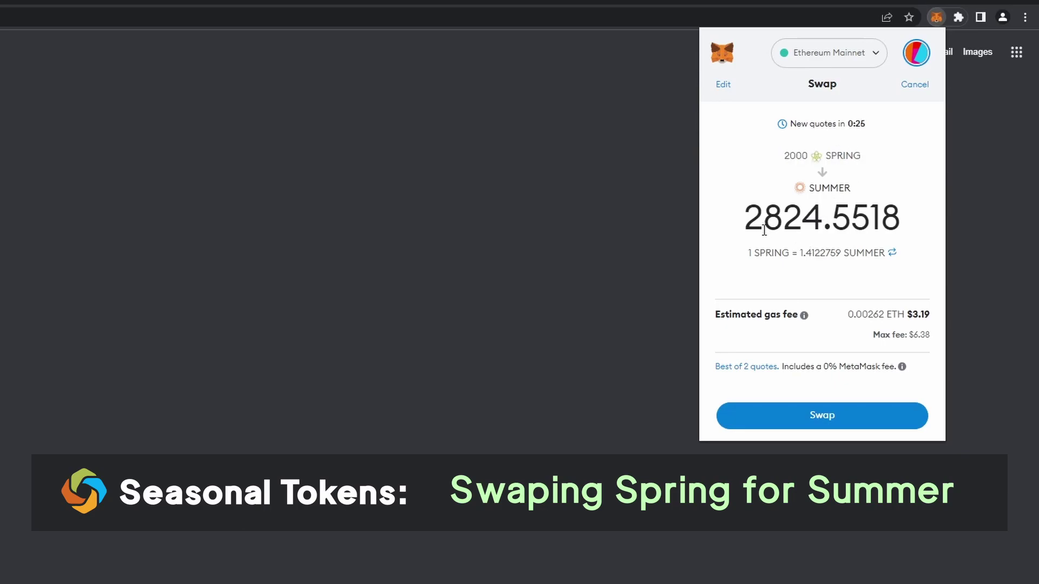
left_click(842, 417)
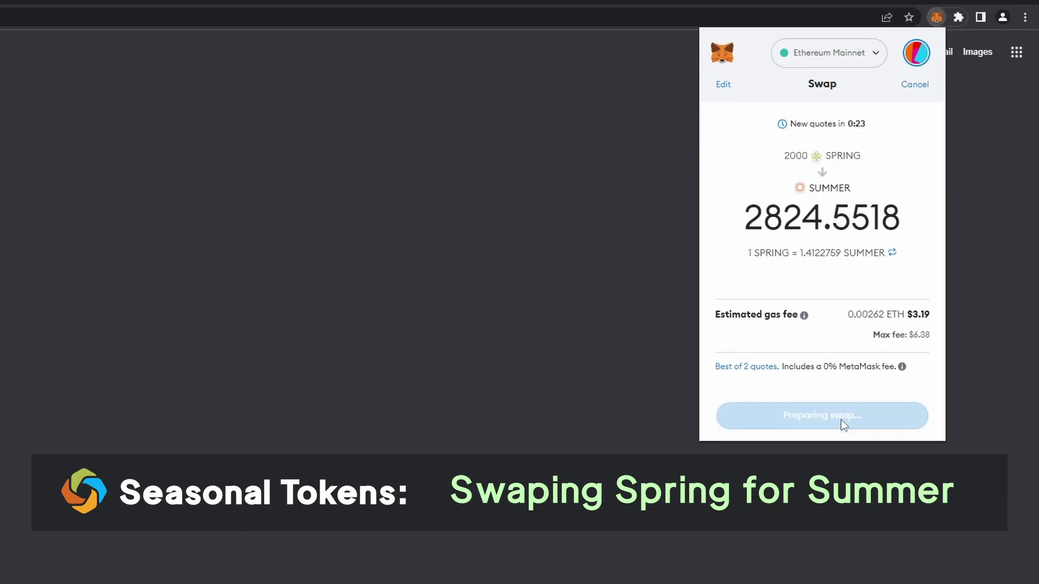